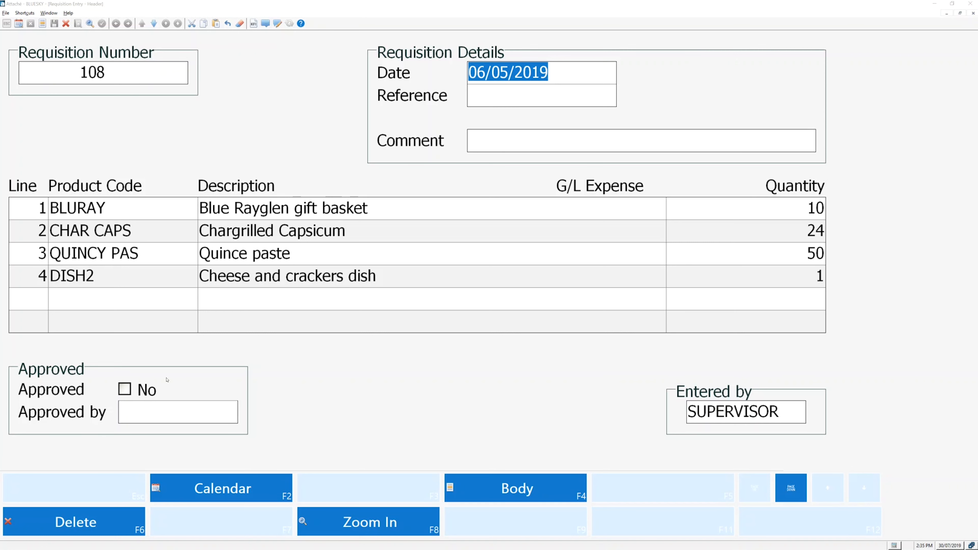
Step: Mark requisition 108 as approved and accept it
click(124, 389)
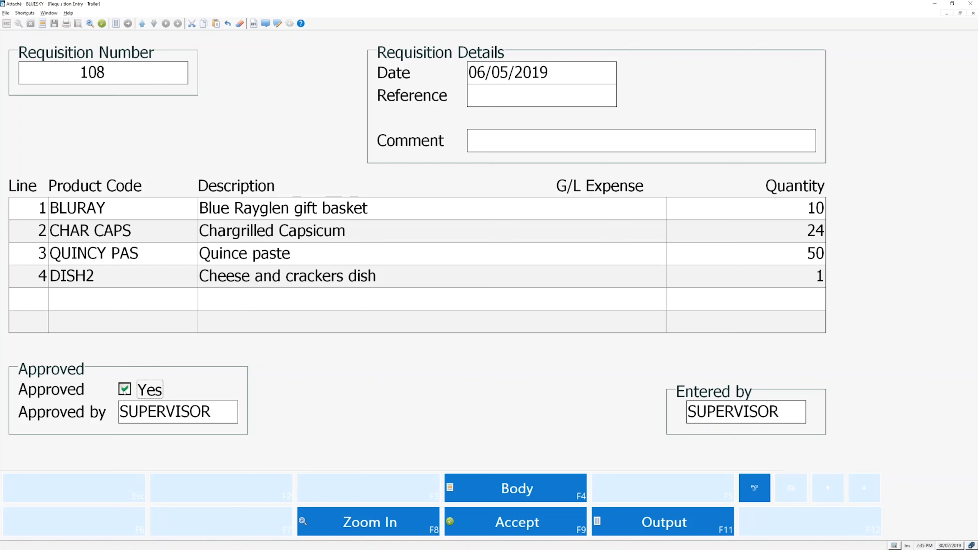
click(457, 526)
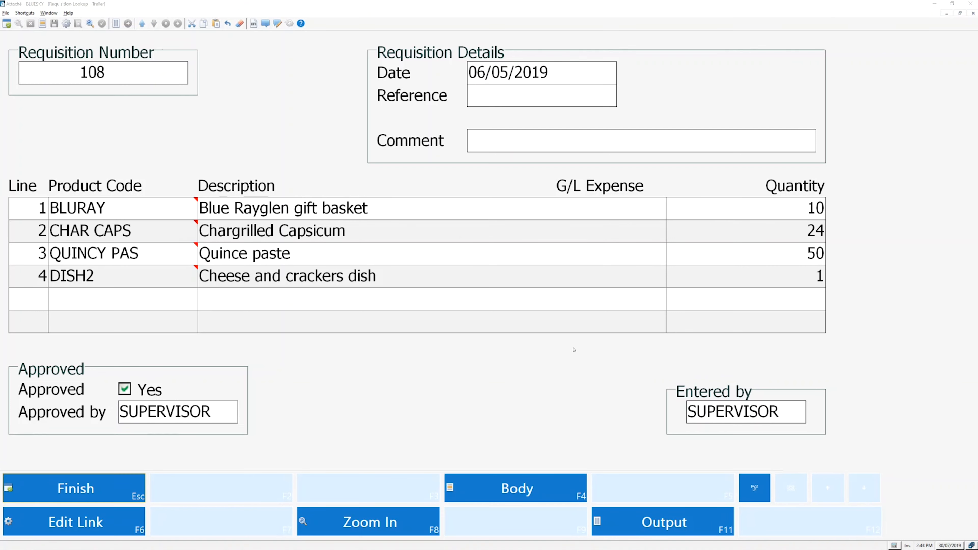
Step: Zoom in on the DISH2 requisition line to review its details, then finish the lookup
click(396, 284)
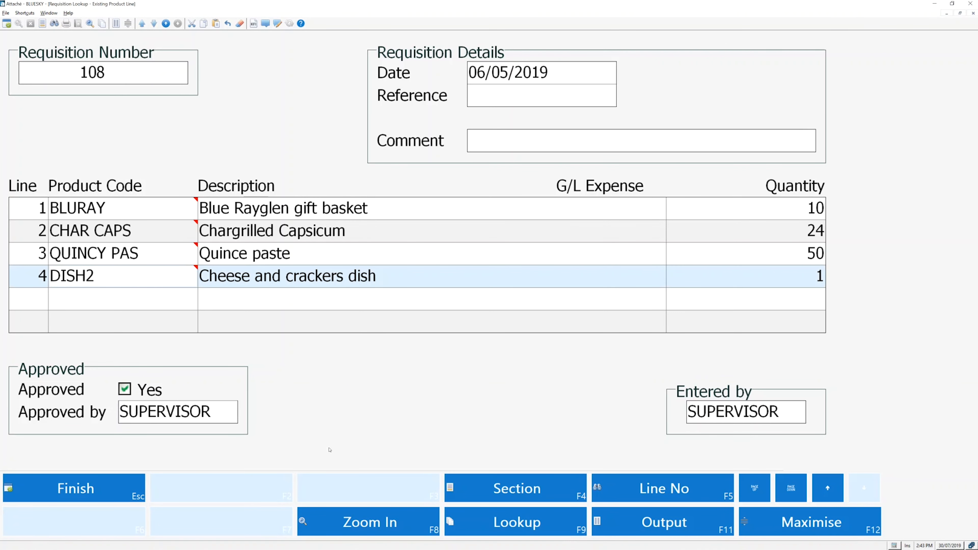
click(353, 521)
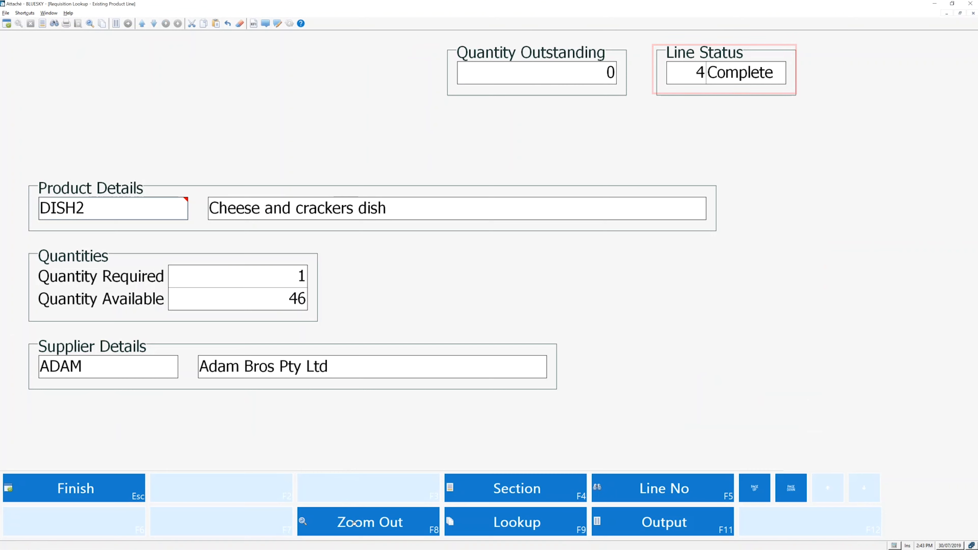
click(354, 523)
click(121, 492)
click(121, 491)
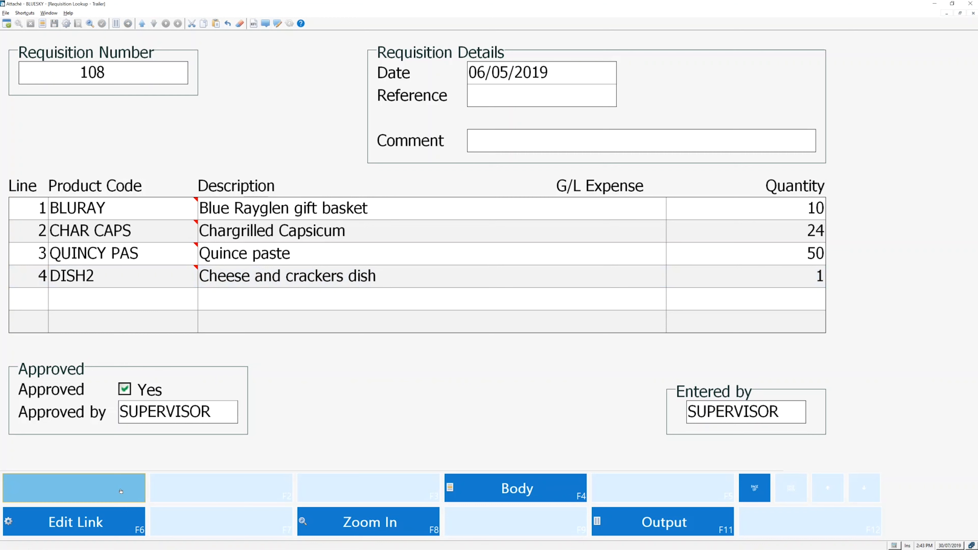
click(121, 491)
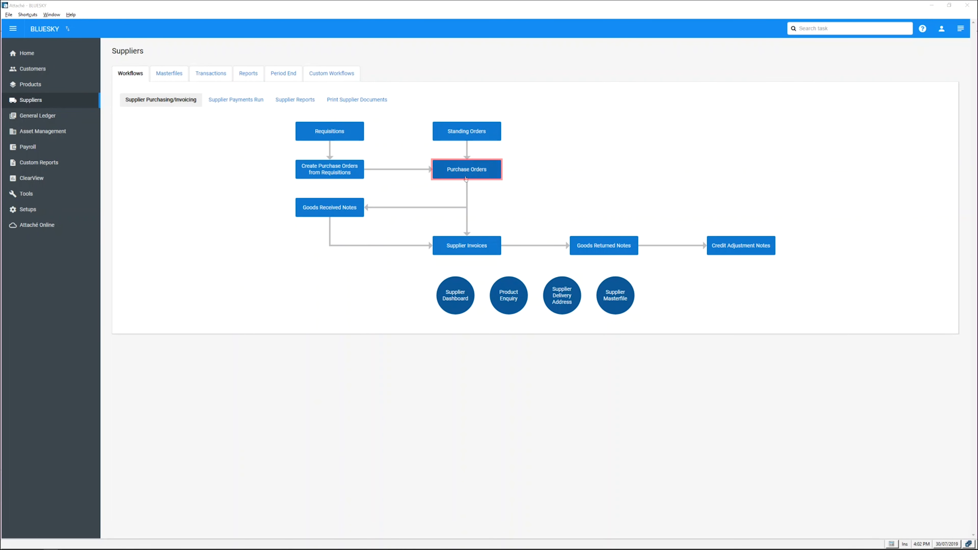
Step: Start a new purchase order and select supplier BEST from the supplier lookup
click(458, 173)
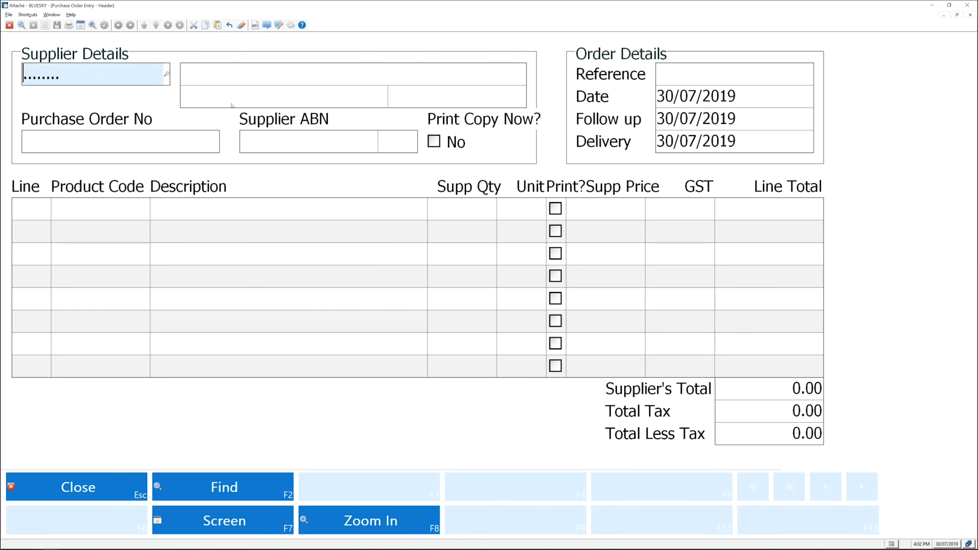
click(167, 76)
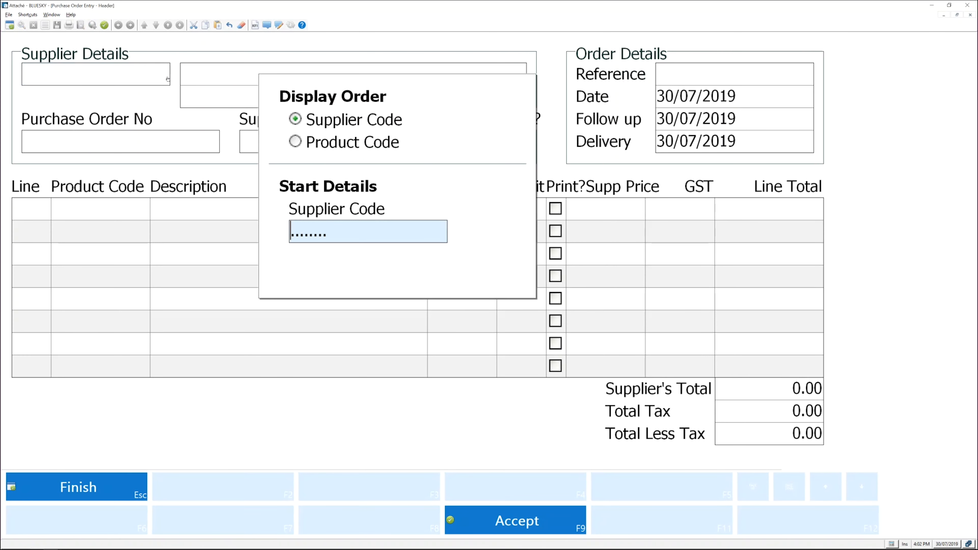
text(BEST)
key(Return)
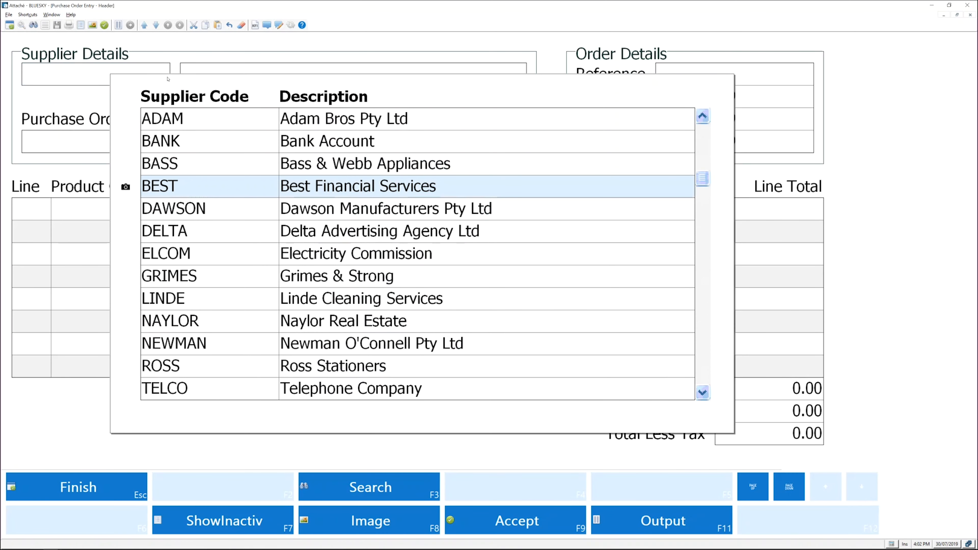
key(Return)
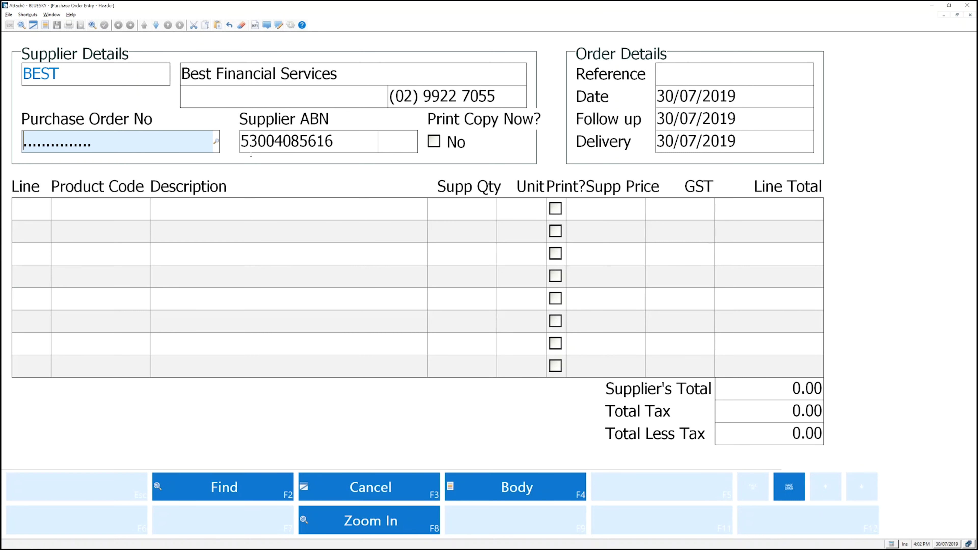
Step: Add a product line for DISH from the product lookup with a supplier quantity of 3
click(500, 488)
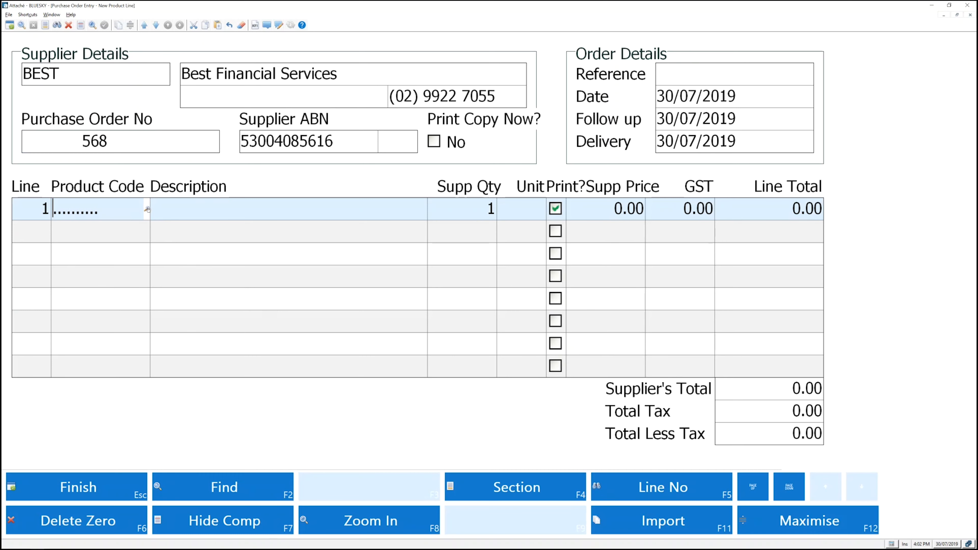
click(147, 209)
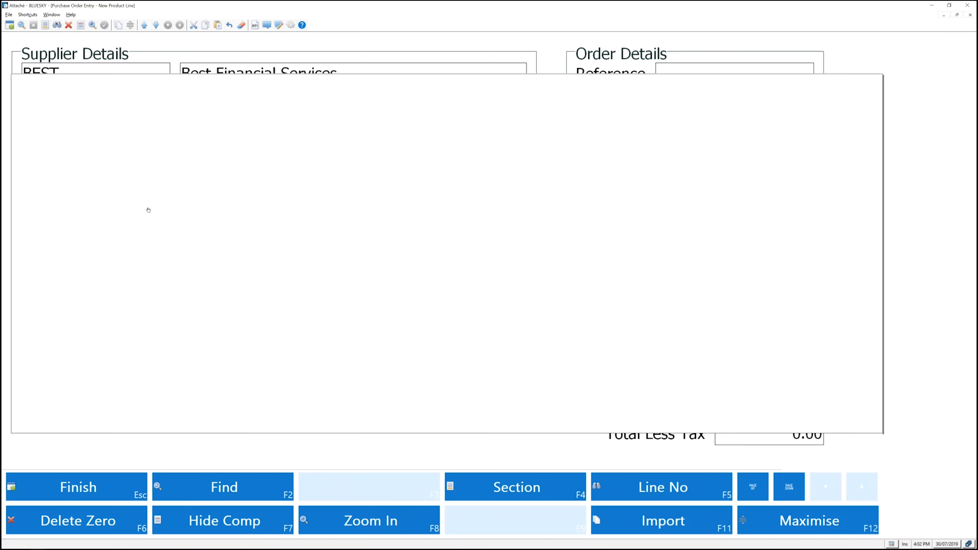
click(255, 304)
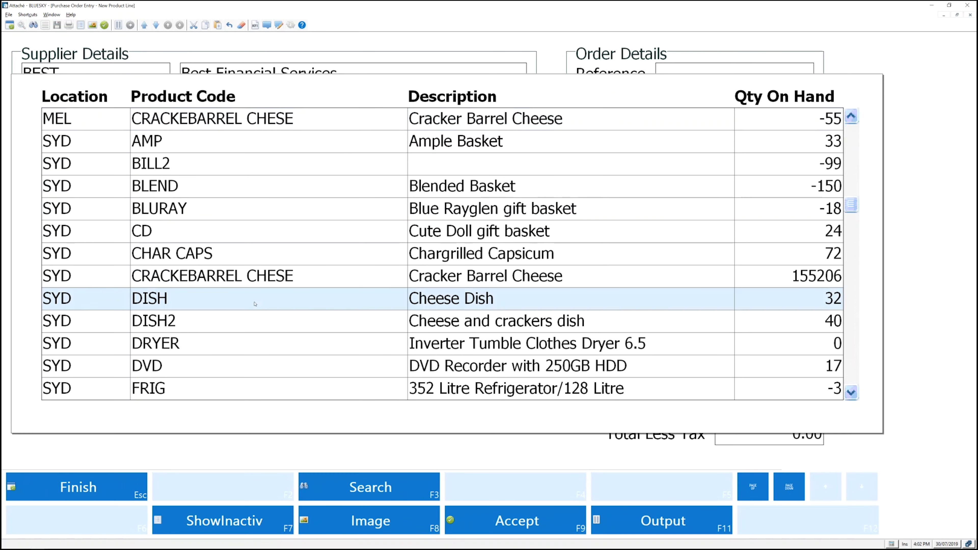
double_click(254, 304)
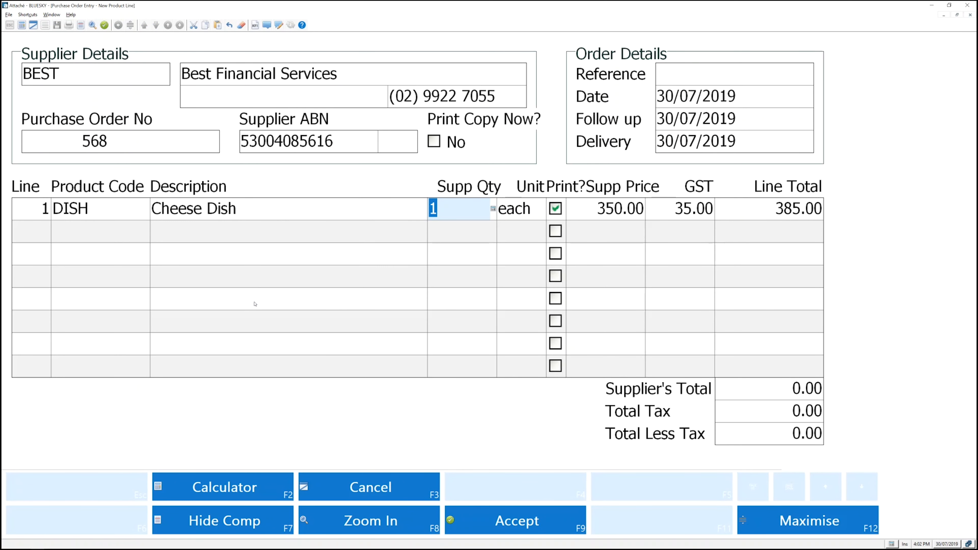
text(3)
key(Return)
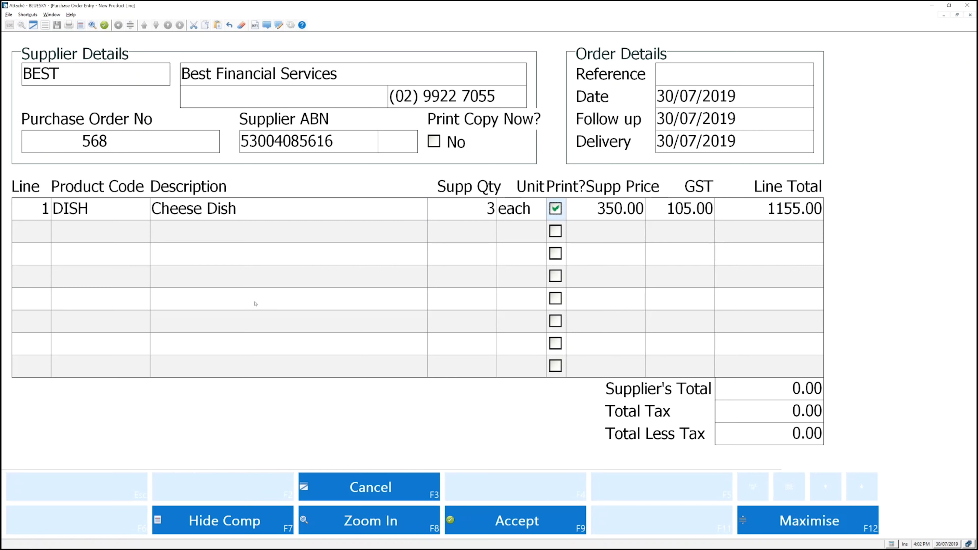
click(495, 519)
Step: Add a sundry line with code SPECIAL, description Special dish, and supplier price 55
click(517, 489)
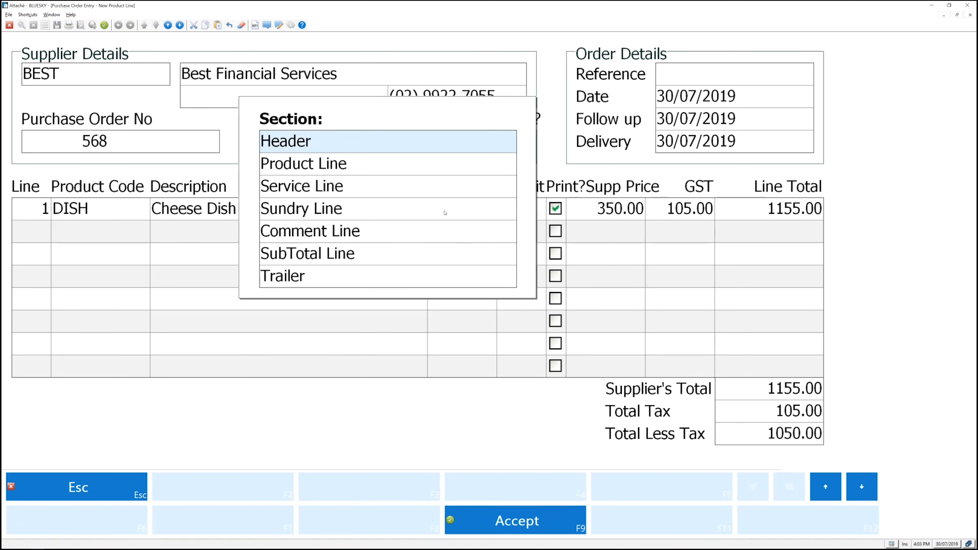
click(376, 209)
text(SPECIAL)
key(Return)
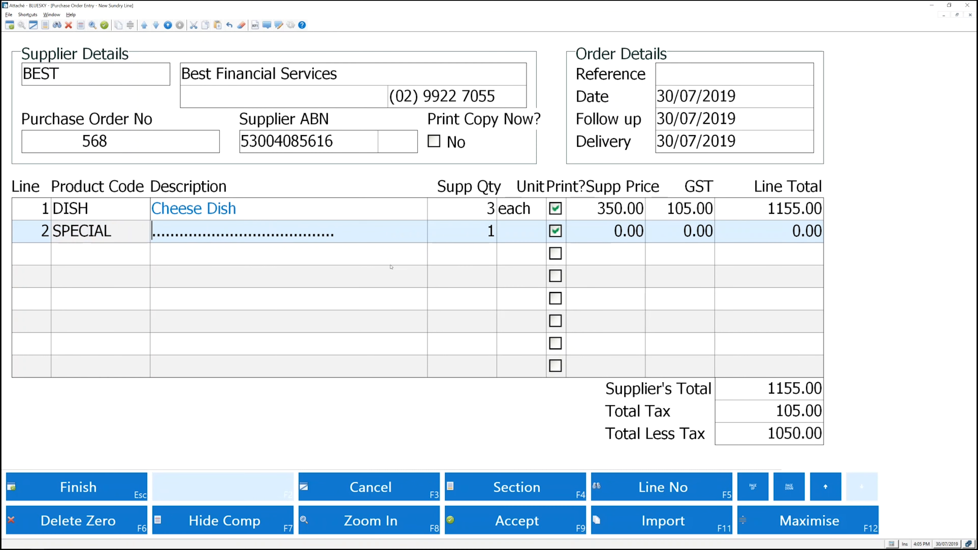
text(Special dish)
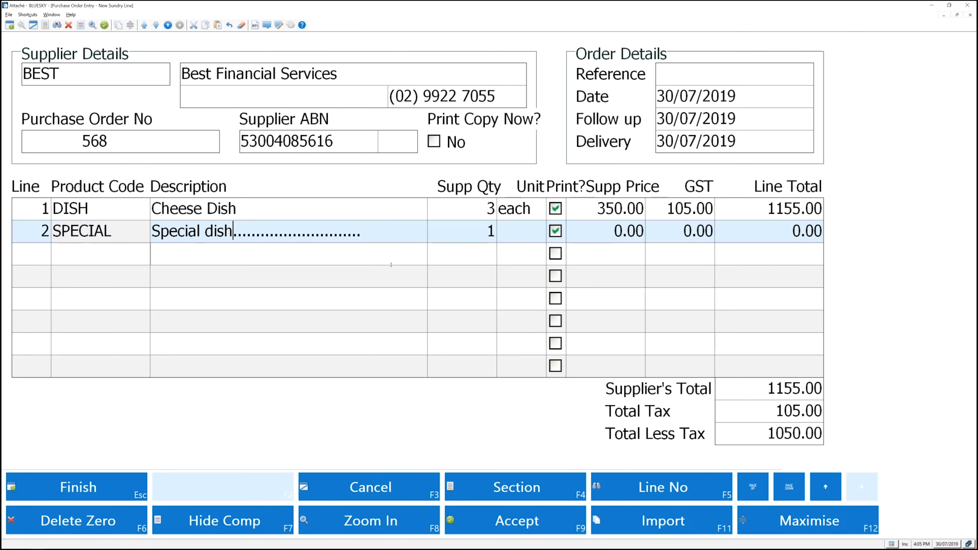
key(Return)
key(Return)
key(Return)
text(55)
key(Return)
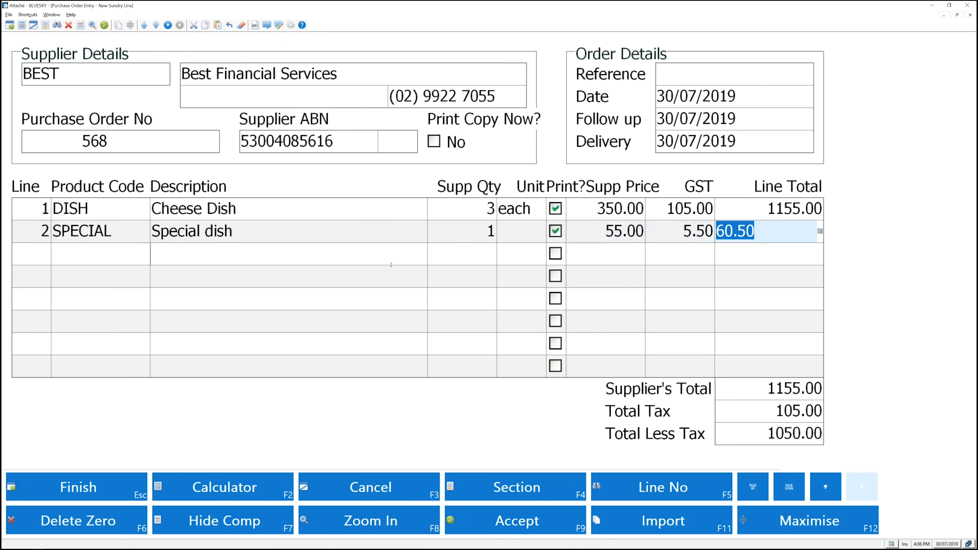
click(523, 521)
Step: Add a comment line reading 'please supply one of for viewing'
click(523, 479)
click(398, 240)
text(please supply one of )
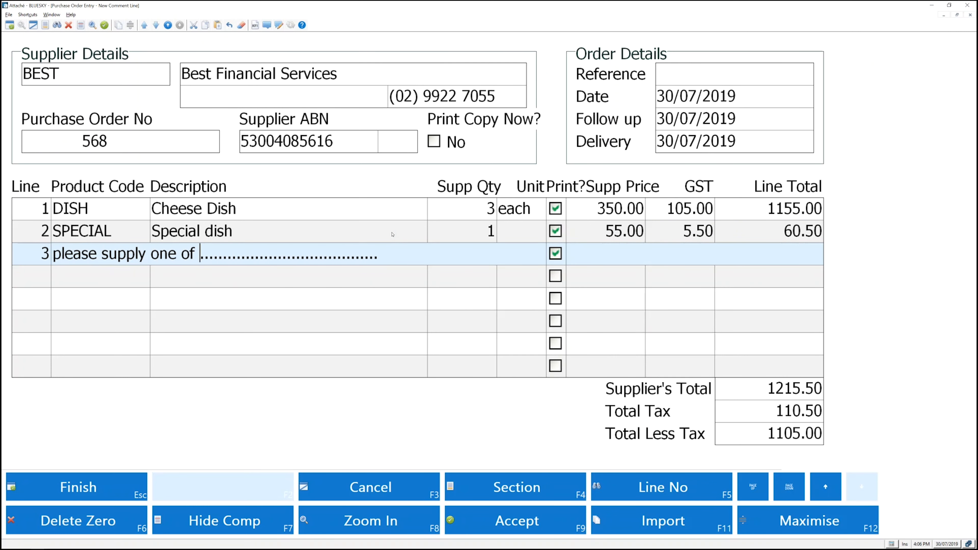
text(for viewing)
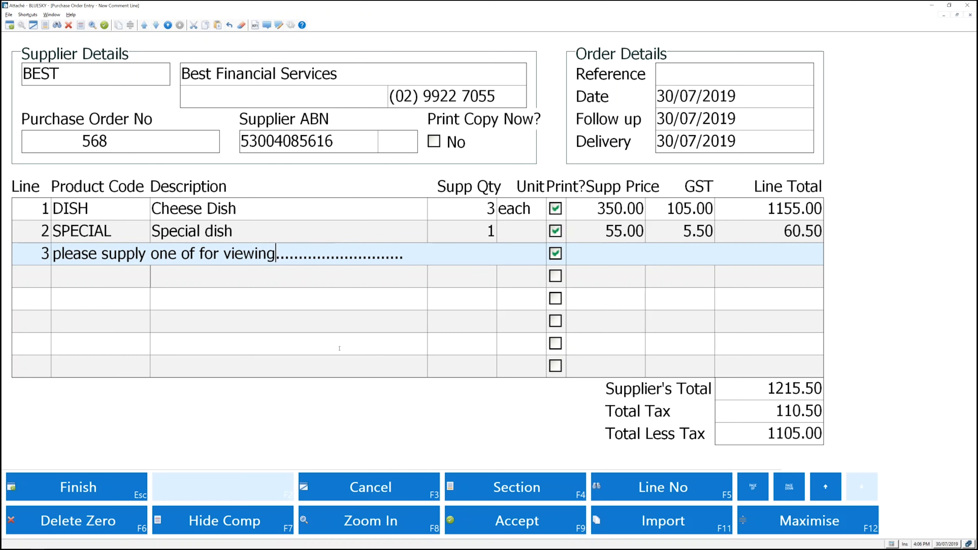
click(523, 512)
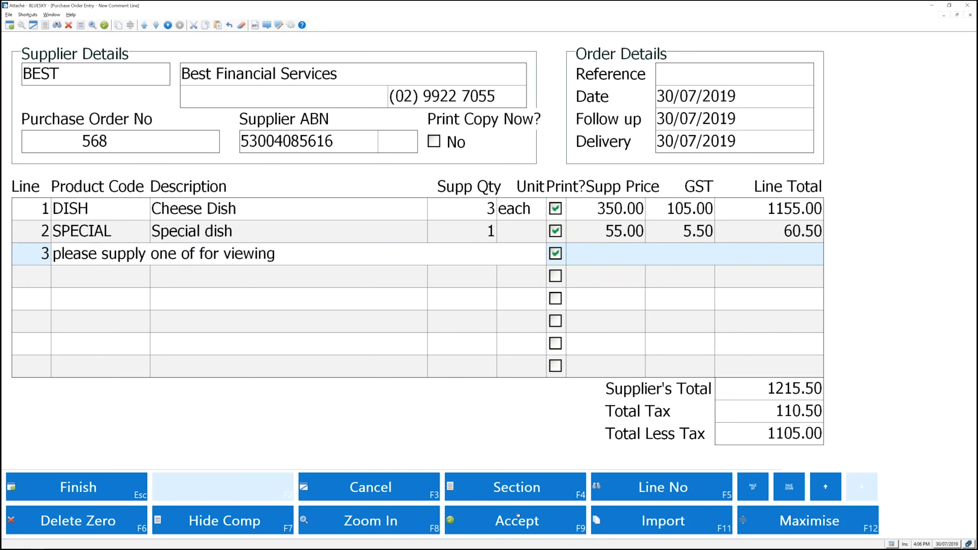
click(523, 512)
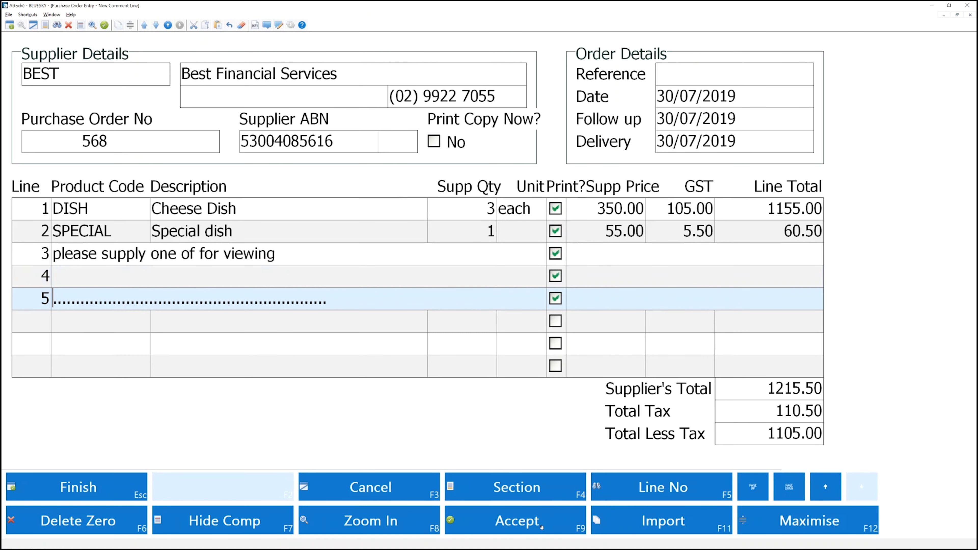
Step: Finish and accept the purchase order, returning to the supplier workflow
click(96, 485)
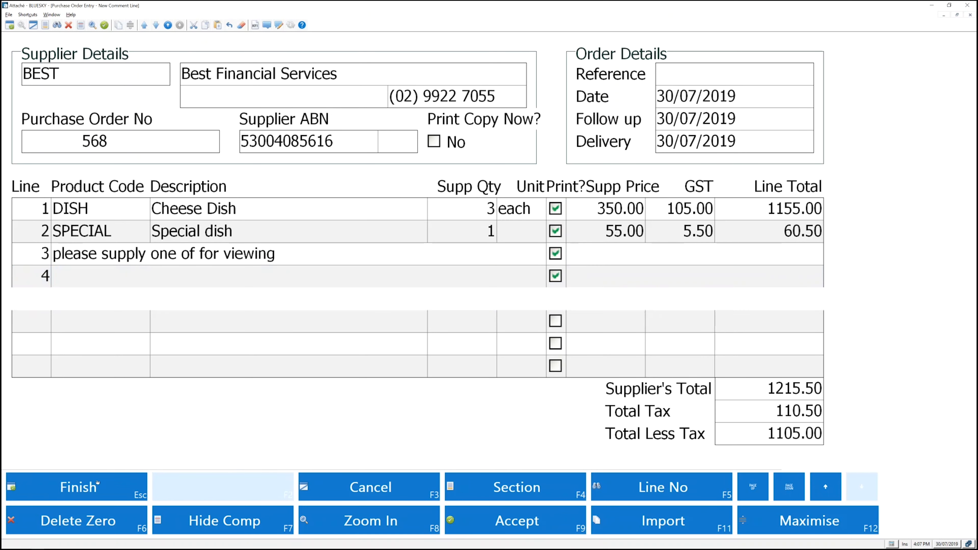
click(471, 527)
click(99, 486)
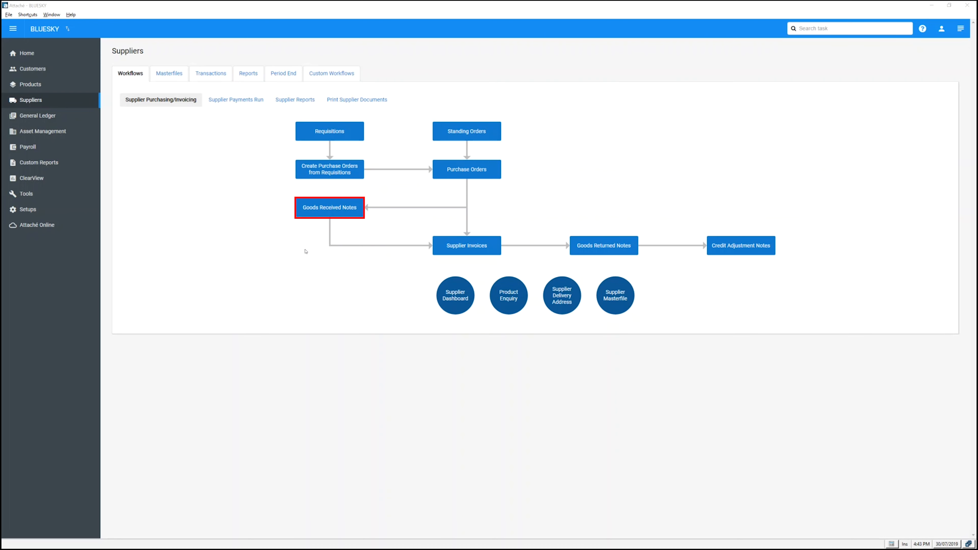
Step: Start a goods received note for supplier BEST and choose to read in its purchase orders
click(319, 207)
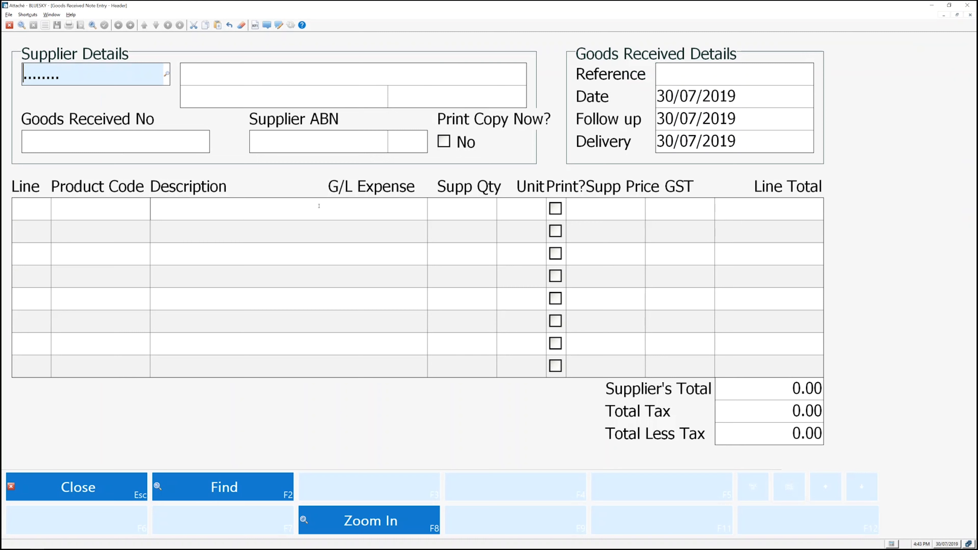
text(BEST)
key(Return)
key(Return)
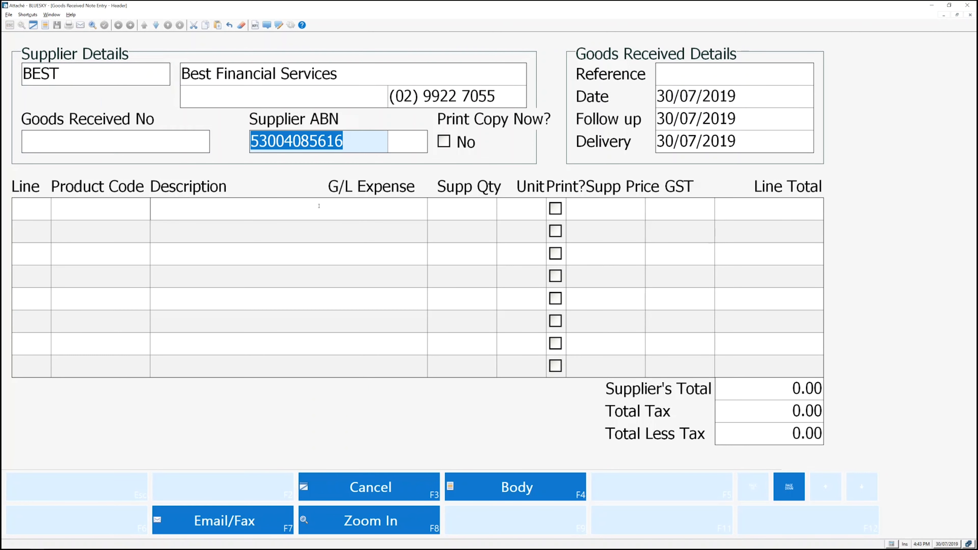
key(Return)
key(Return)
key(Return)
key(Return)
key(Return)
key(Return)
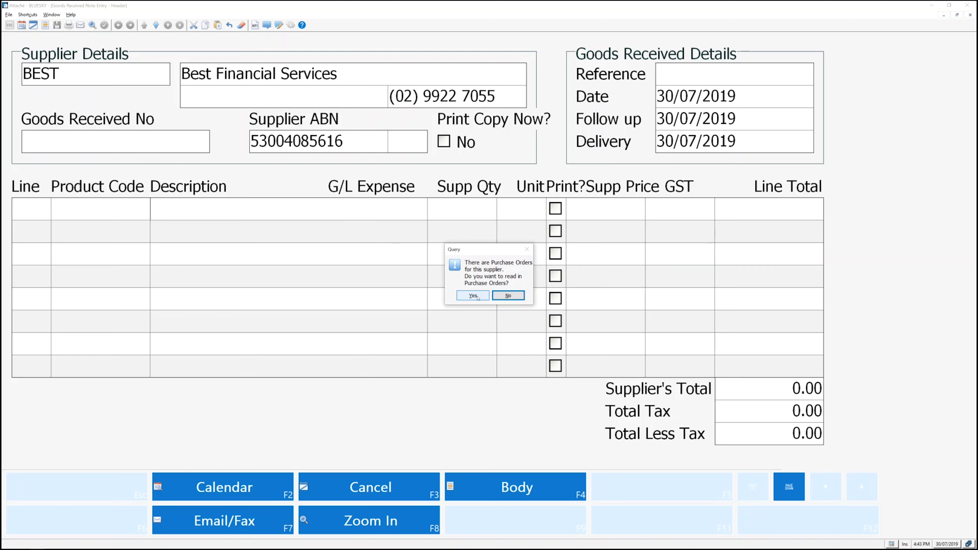
click(477, 297)
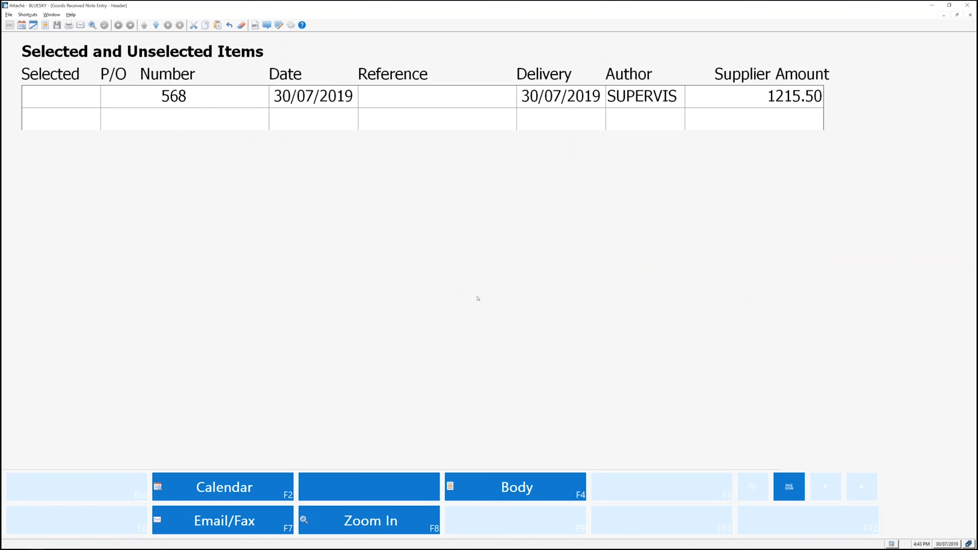
Step: Select purchase order 568 and confirm reading it into the goods received note
click(72, 95)
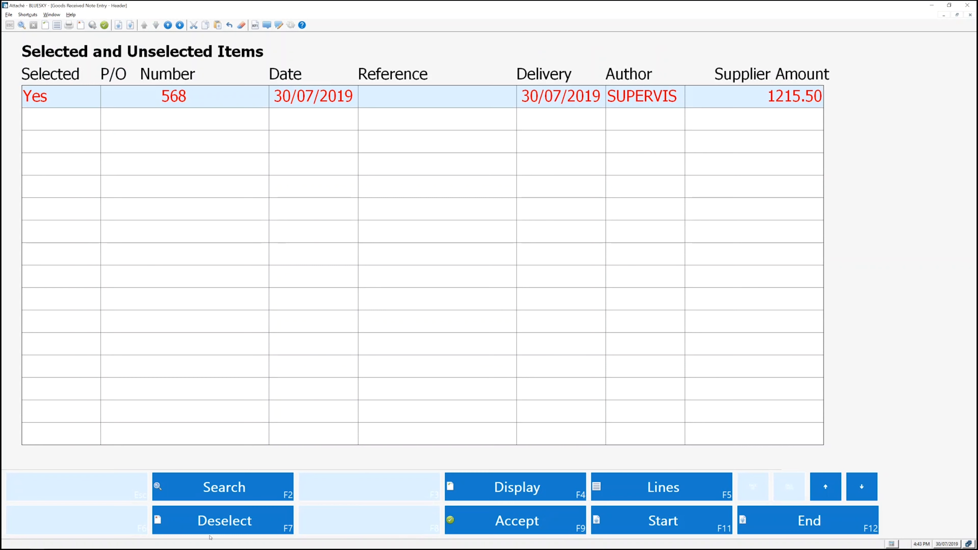
click(496, 529)
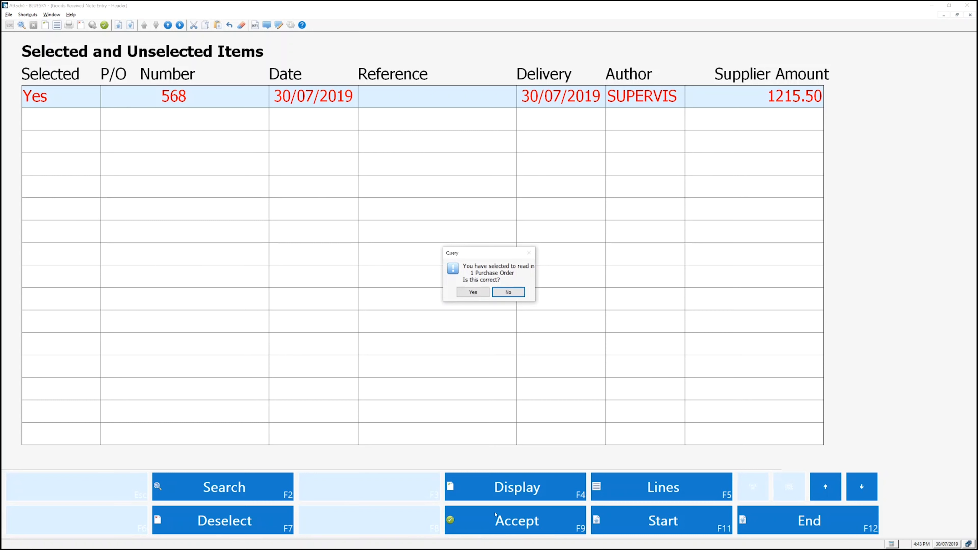
click(473, 292)
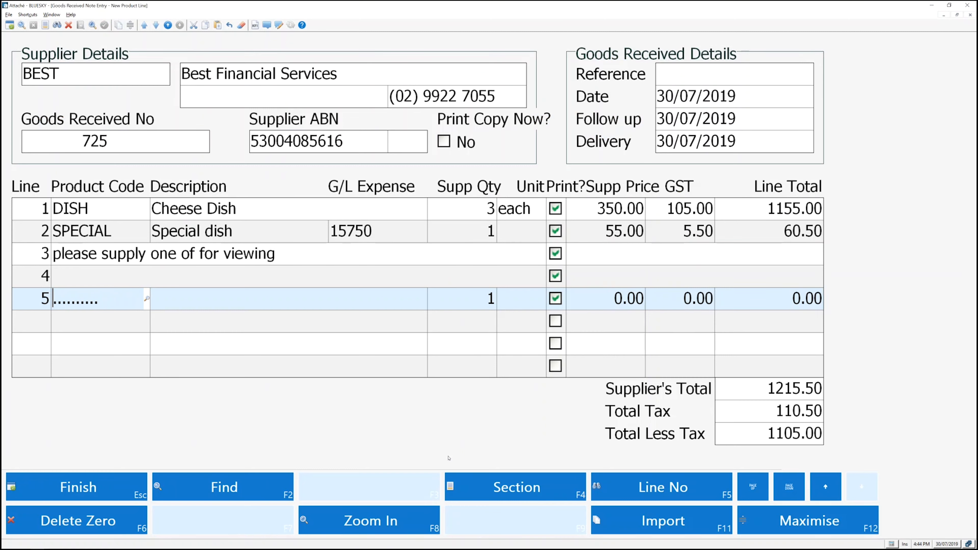
Step: Finish and accept the goods received note, then leave the new entry screen
click(90, 498)
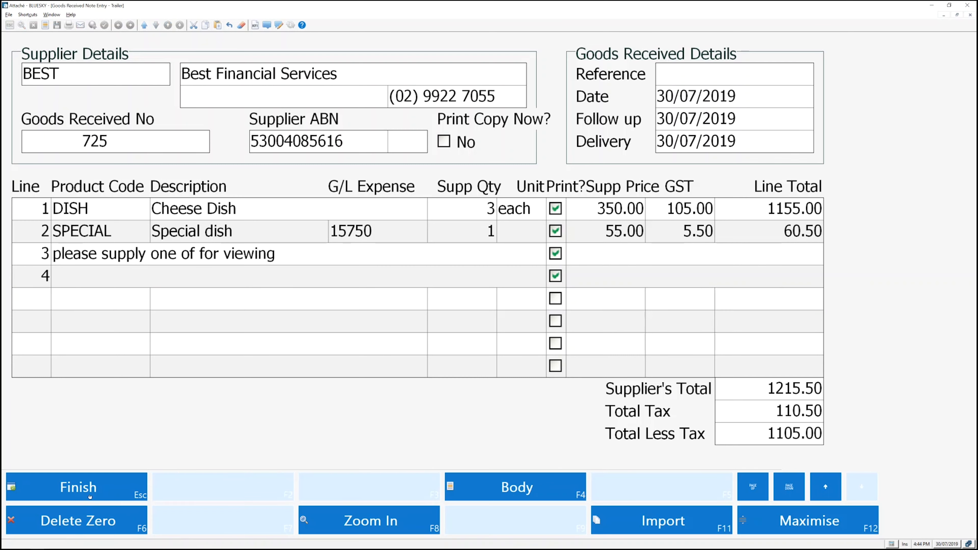
click(488, 525)
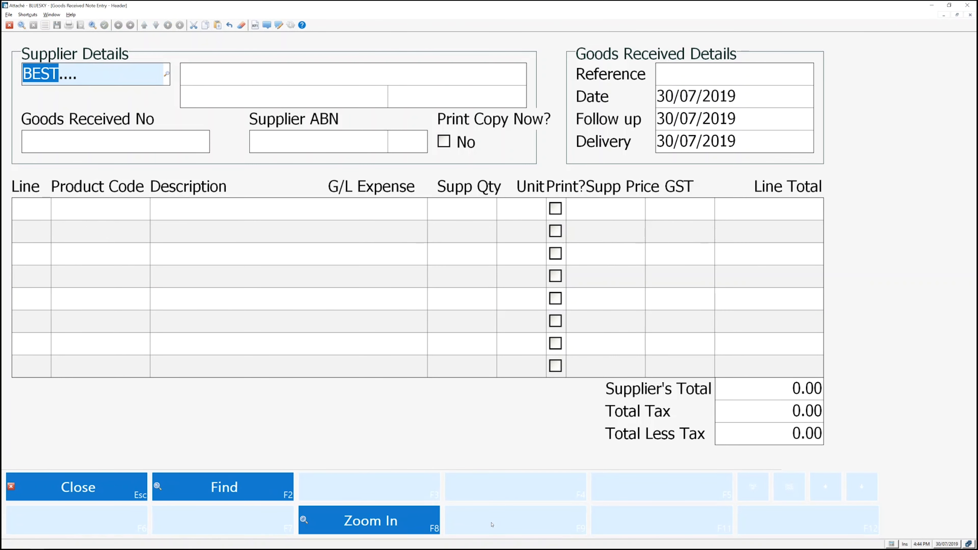
key(Escape)
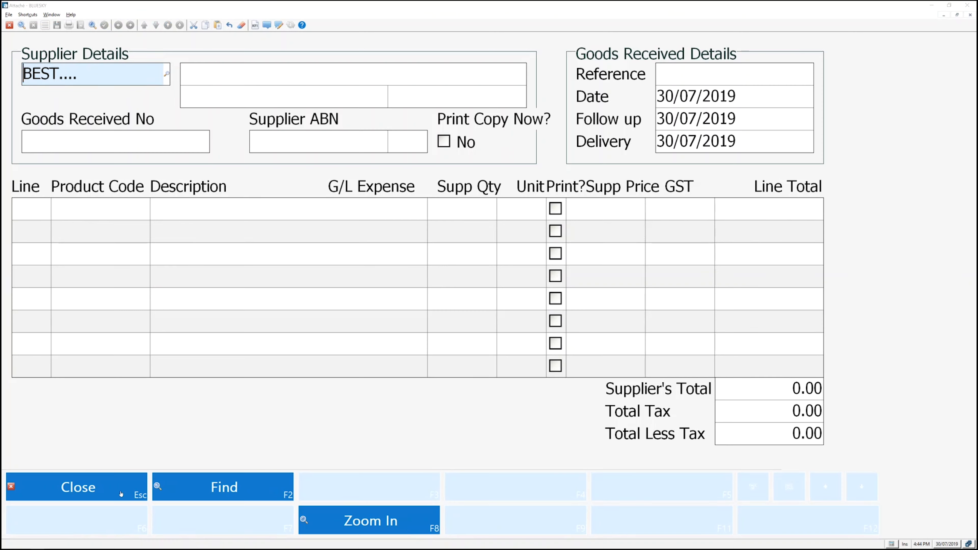